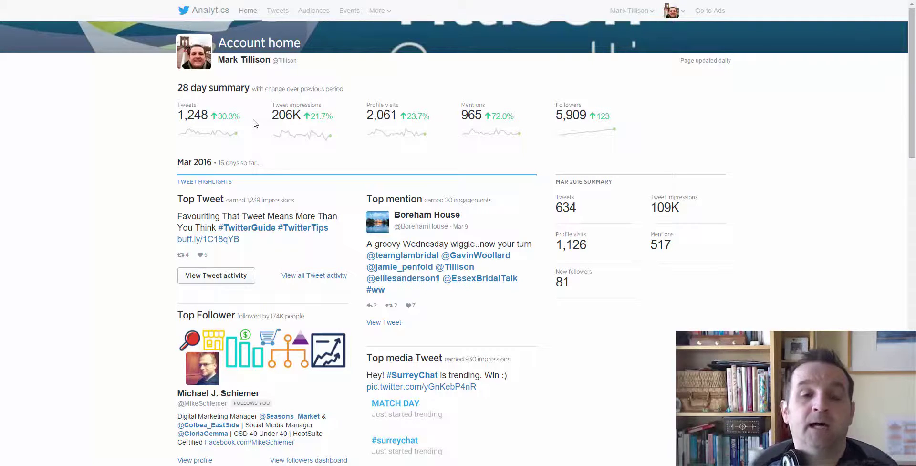
Step: Scroll through the account home summaries to review them
scroll(349, 147, down, 1)
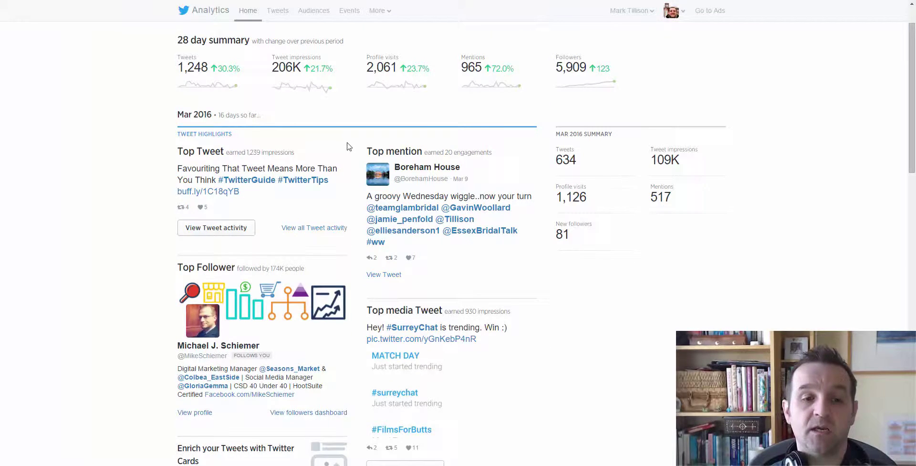
scroll(349, 146, down, 1)
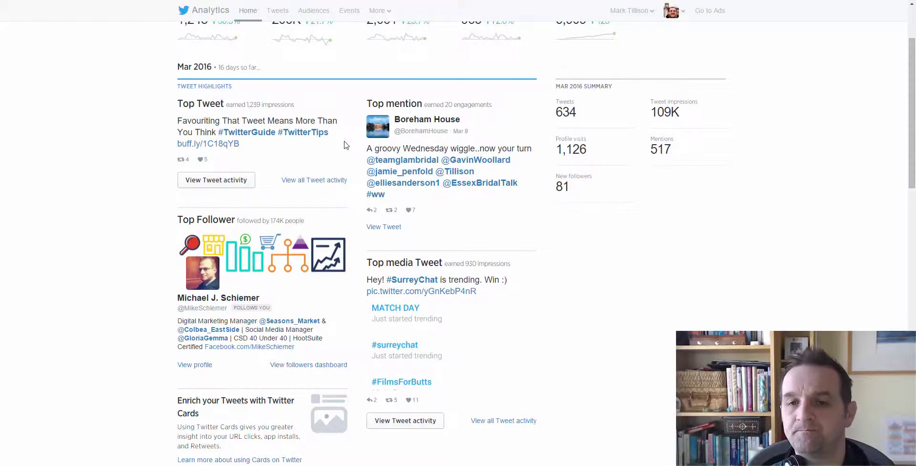
scroll(349, 144, up, 2)
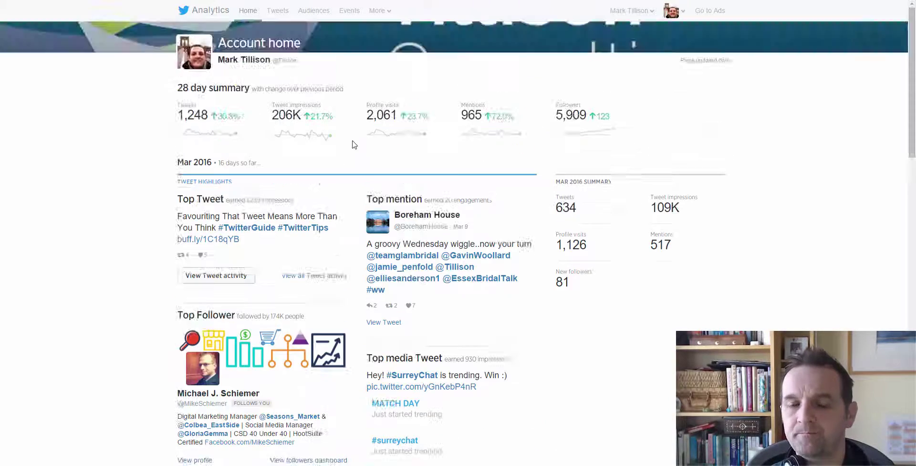
scroll(541, 205, down, 4)
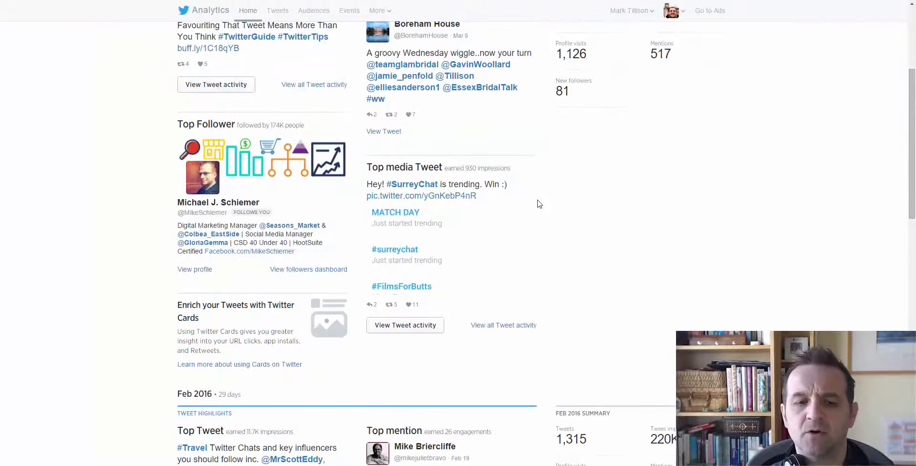
scroll(539, 204, down, 1)
scroll(539, 204, down, 4)
scroll(527, 179, down, 1)
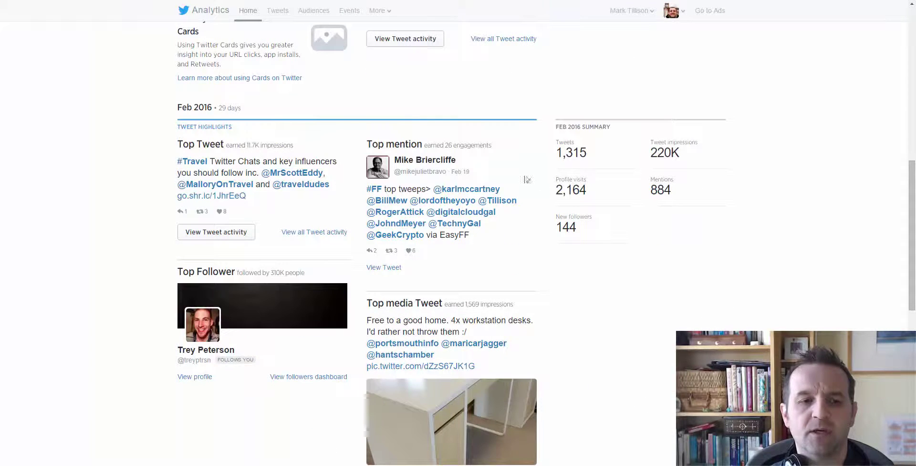
scroll(310, 123, down, 1)
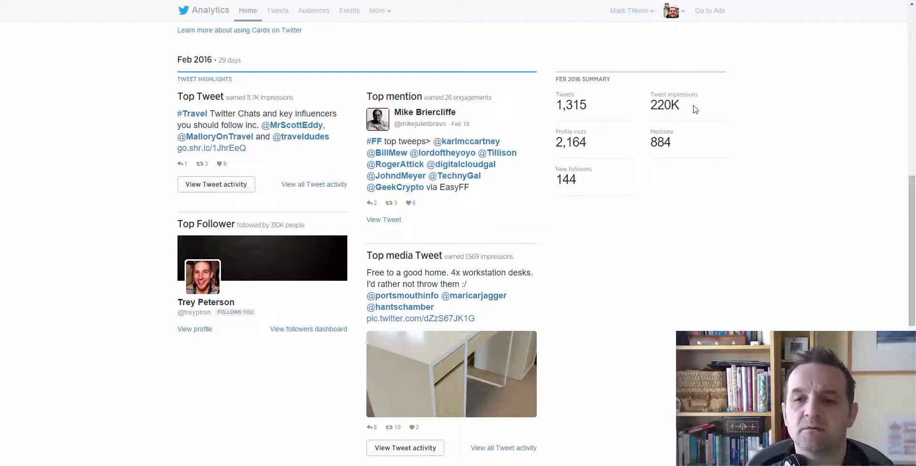
scroll(693, 108, up, 1)
scroll(693, 108, up, 6)
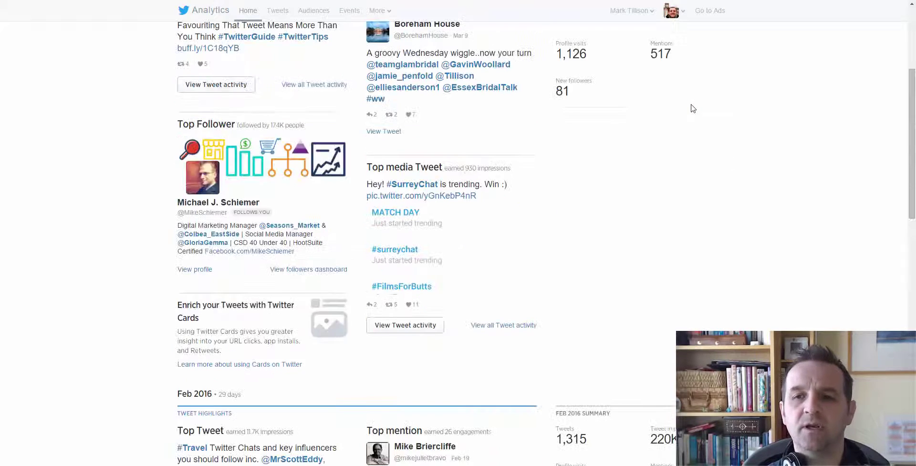
scroll(693, 108, up, 2)
scroll(693, 108, up, 1)
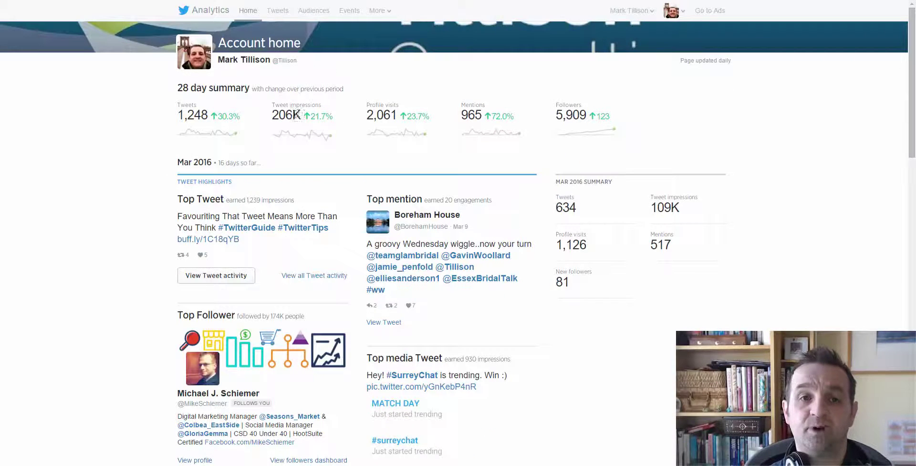
scroll(735, 136, down, 2)
scroll(736, 136, down, 3)
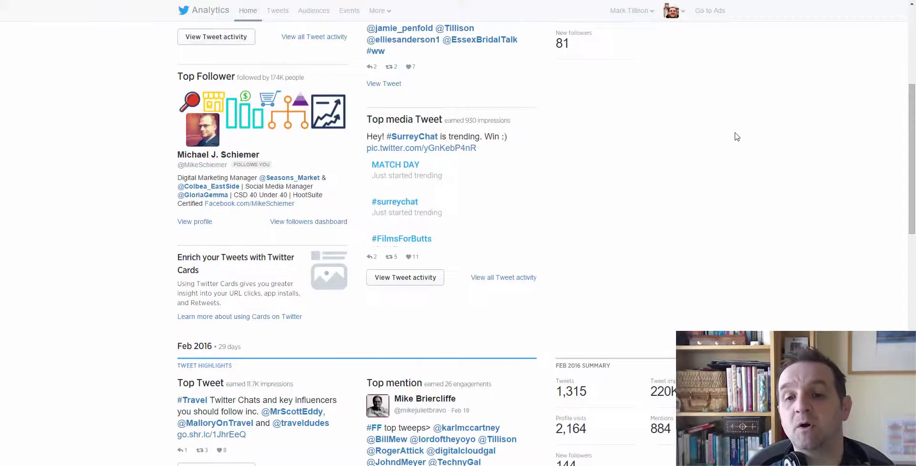
scroll(736, 136, down, 2)
scroll(737, 136, down, 2)
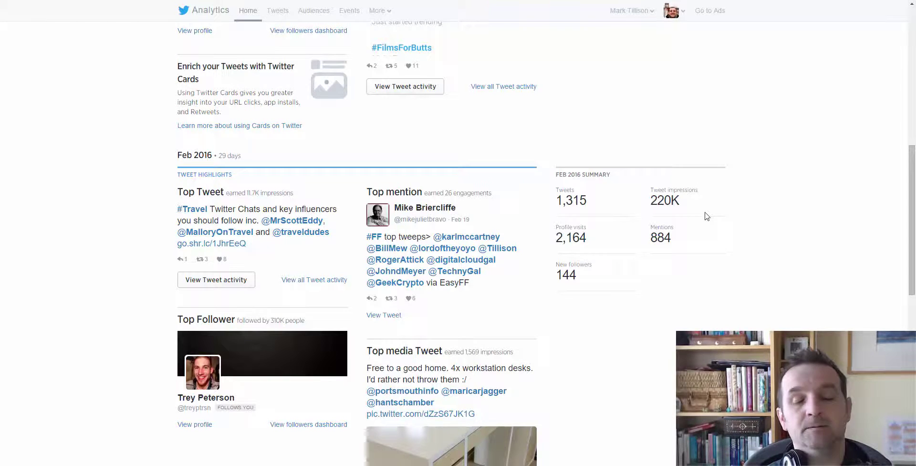
scroll(706, 216, down, 5)
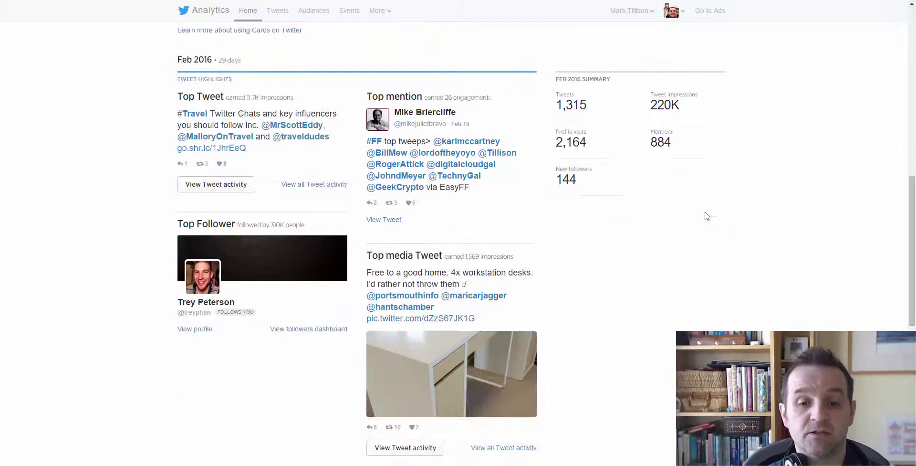
scroll(707, 217, up, 2)
scroll(707, 216, up, 7)
scroll(707, 216, up, 3)
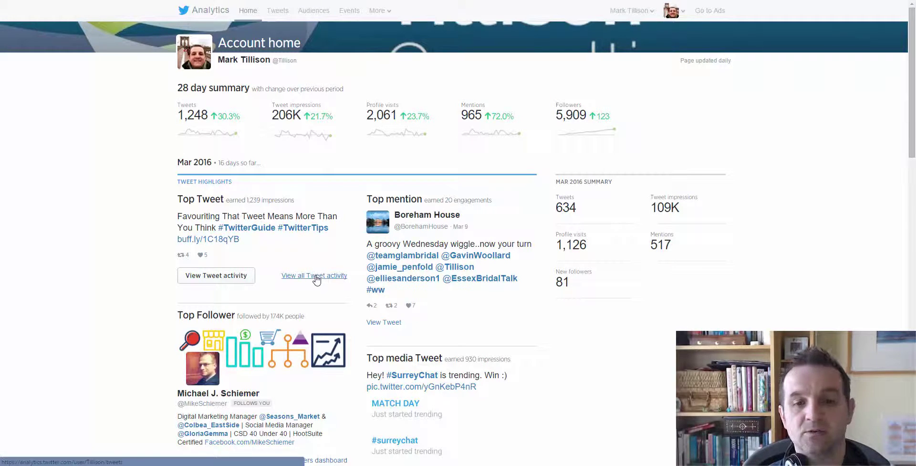
Step: Open the full Tweet activity report, reload it, and set the period to February 2016
click(316, 279)
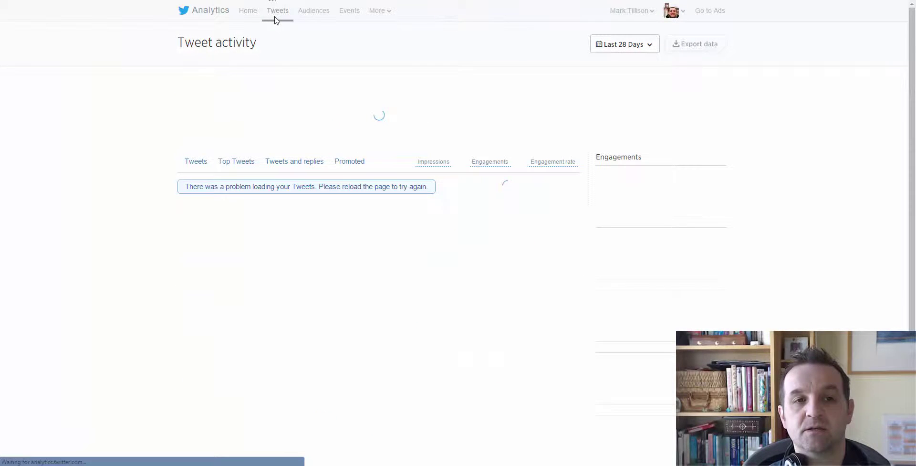
click(276, 20)
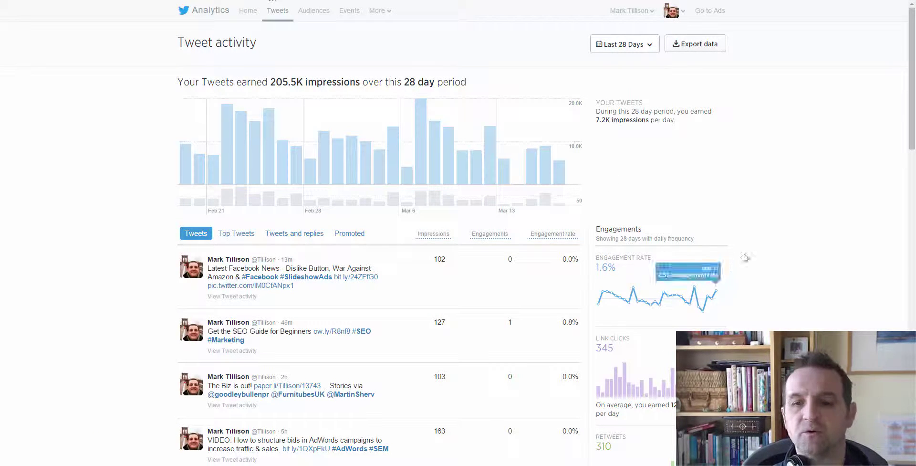
click(651, 48)
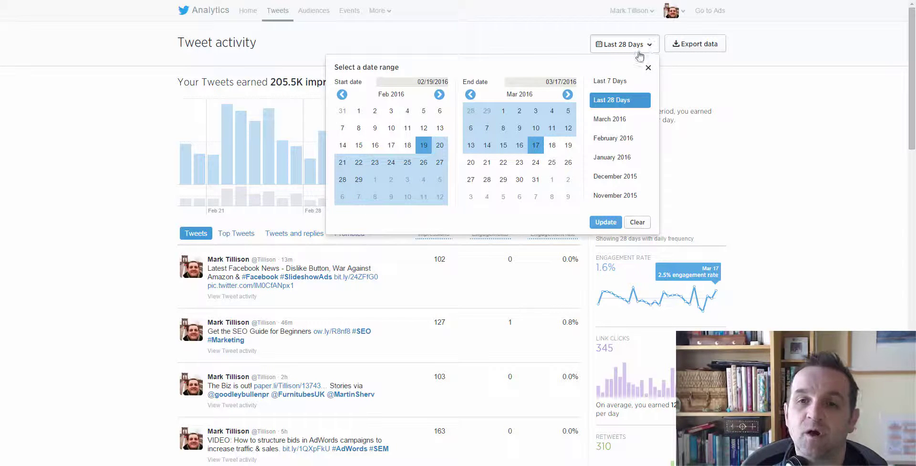
click(621, 139)
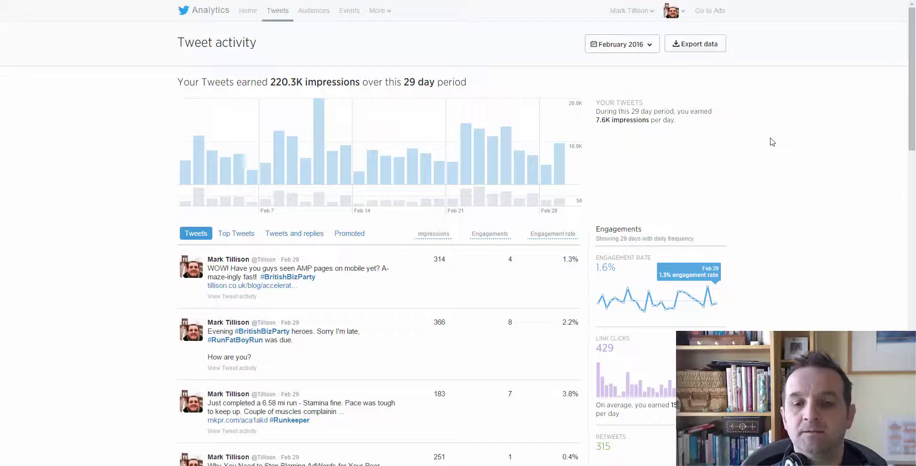
scroll(698, 138, down, 1)
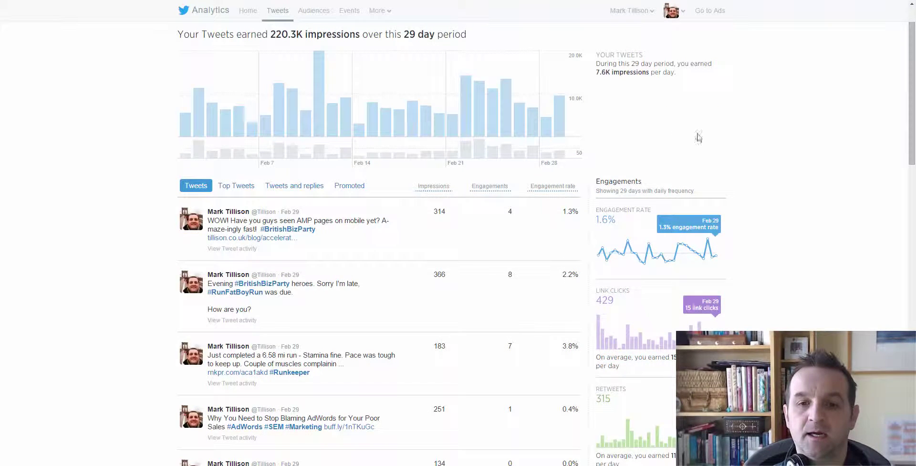
scroll(676, 131, up, 1)
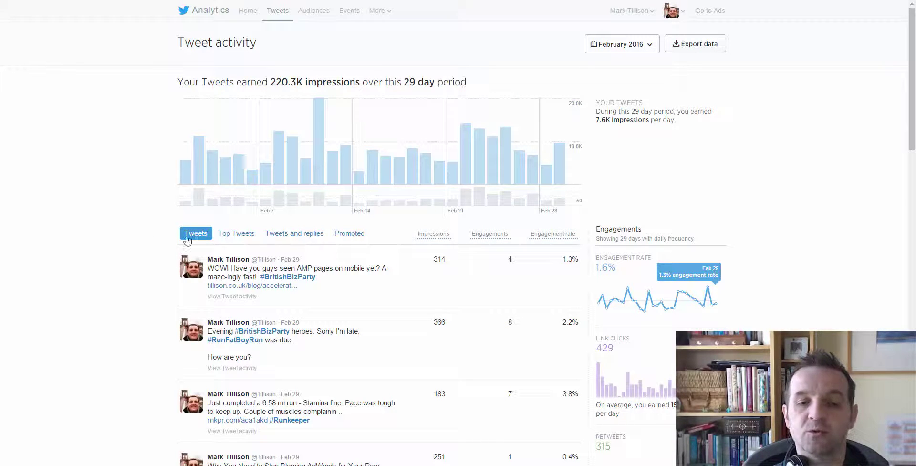
Step: List February's Top Tweets, led by the #Travel tweet with 11,715 impressions
click(241, 237)
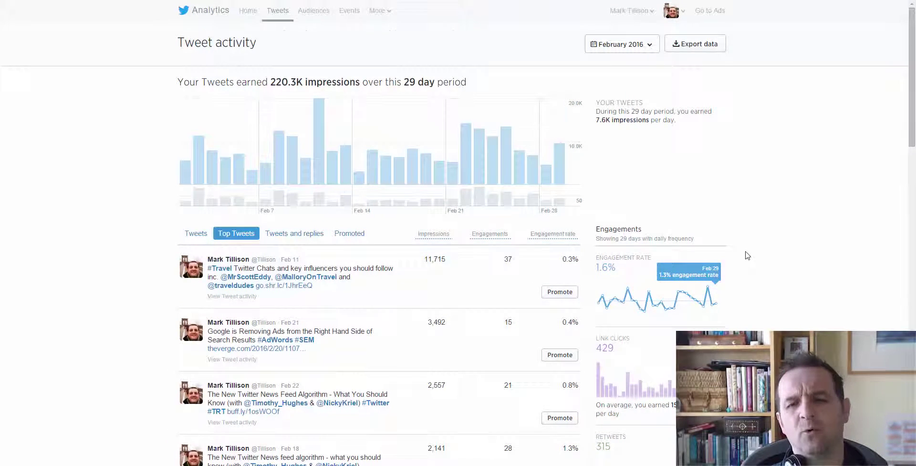
scroll(747, 255, down, 2)
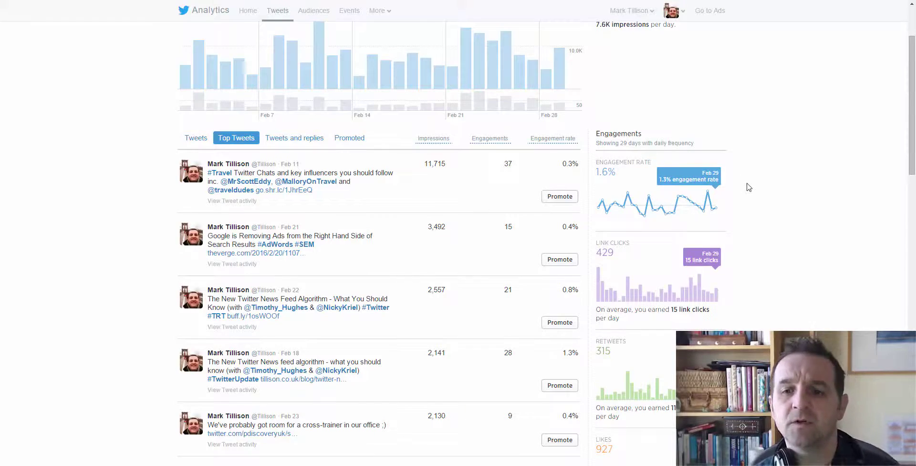
scroll(739, 198, down, 1)
scroll(755, 244, down, 2)
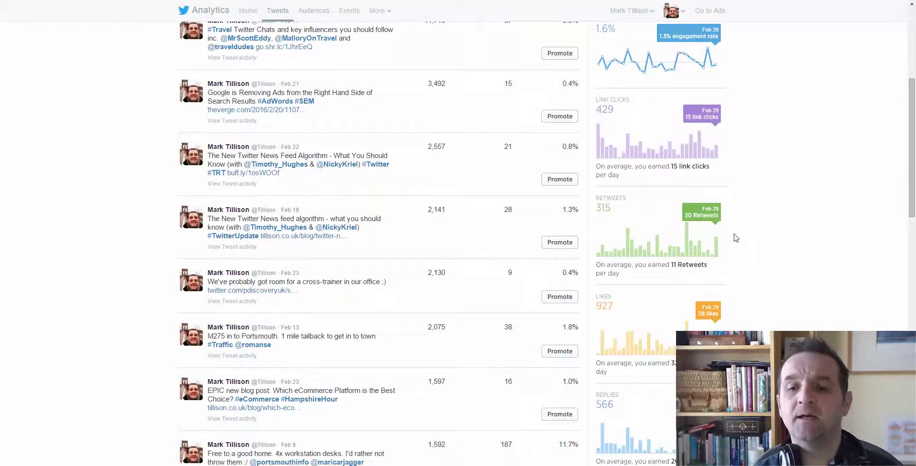
scroll(737, 238, down, 1)
scroll(733, 246, down, 1)
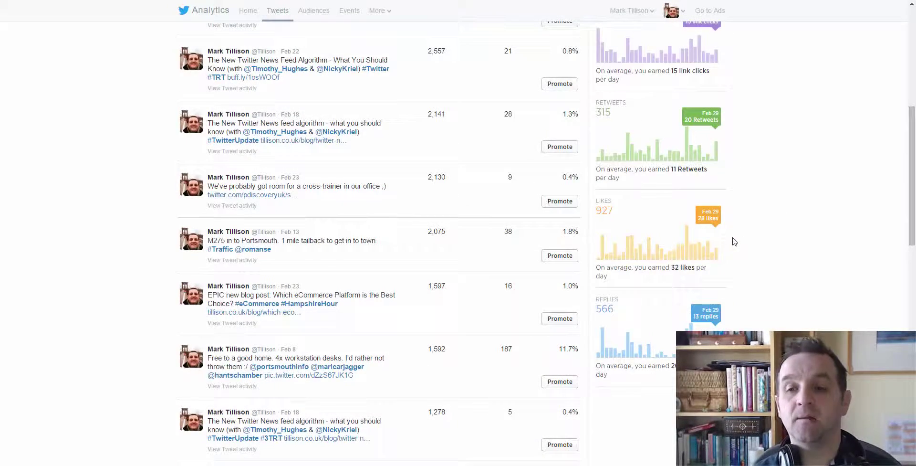
scroll(738, 277, down, 1)
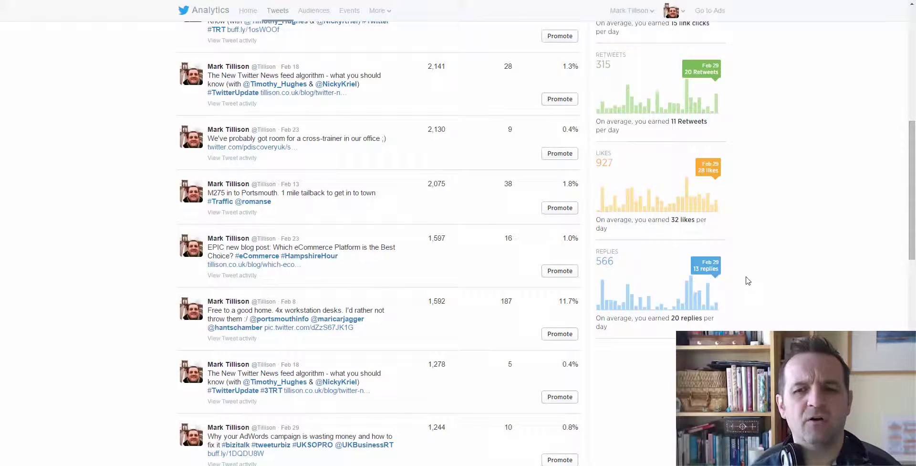
scroll(746, 283, up, 1)
scroll(748, 281, up, 1)
scroll(748, 281, up, 1)
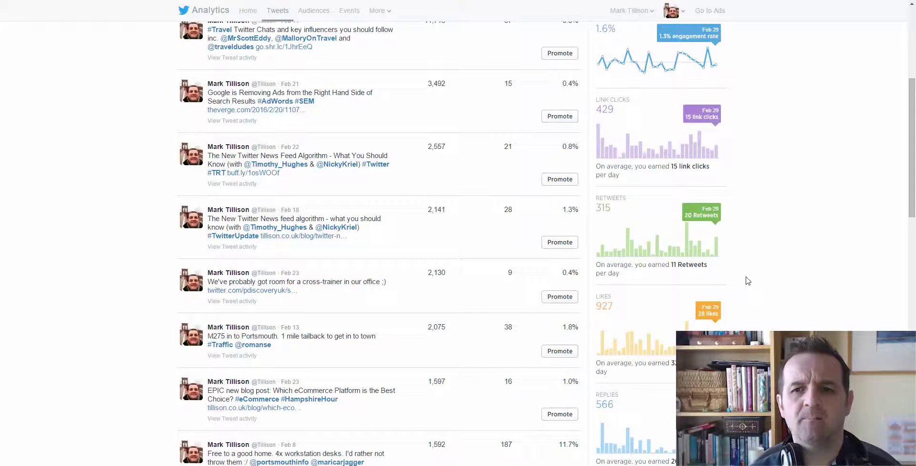
scroll(748, 281, up, 1)
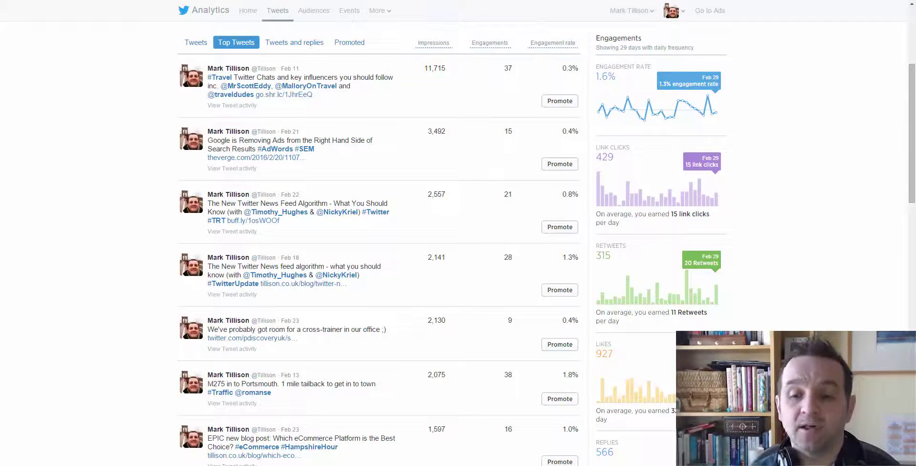
scroll(732, 329, down, 1)
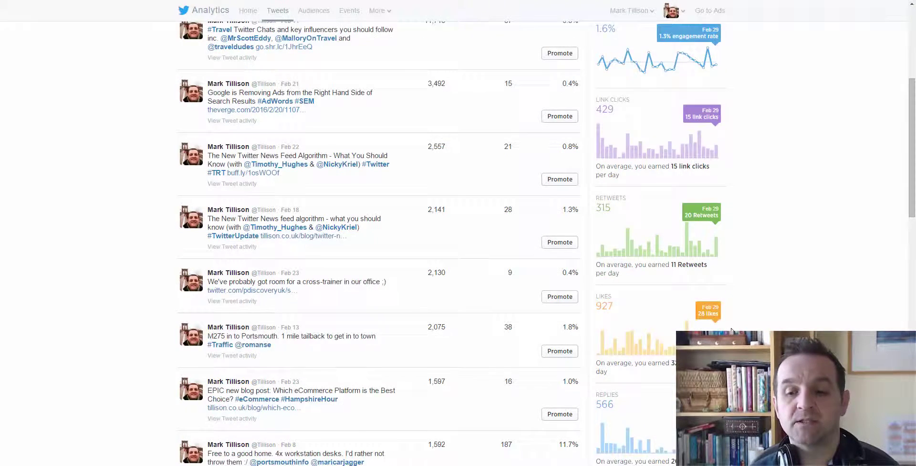
scroll(735, 320, down, 1)
scroll(753, 293, up, 2)
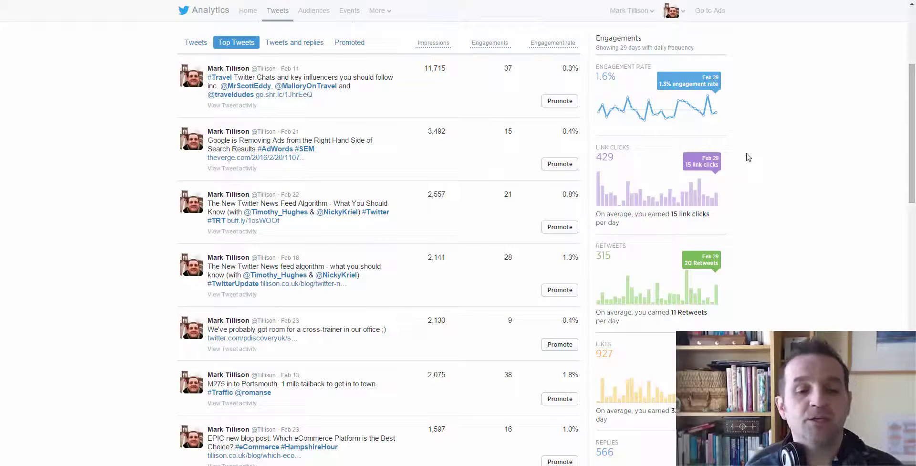
scroll(748, 157, up, 1)
scroll(749, 155, up, 2)
scroll(750, 153, up, 1)
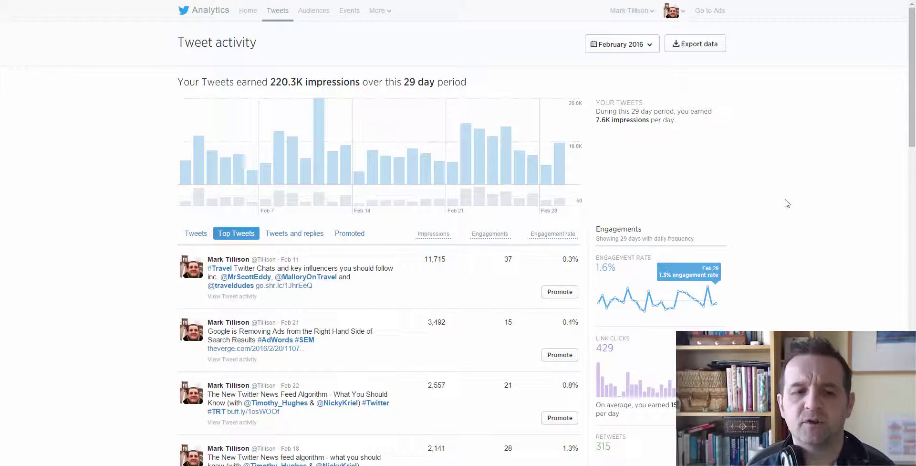
Step: Go back to the Account home overview from the Tweet activity page
click(245, 16)
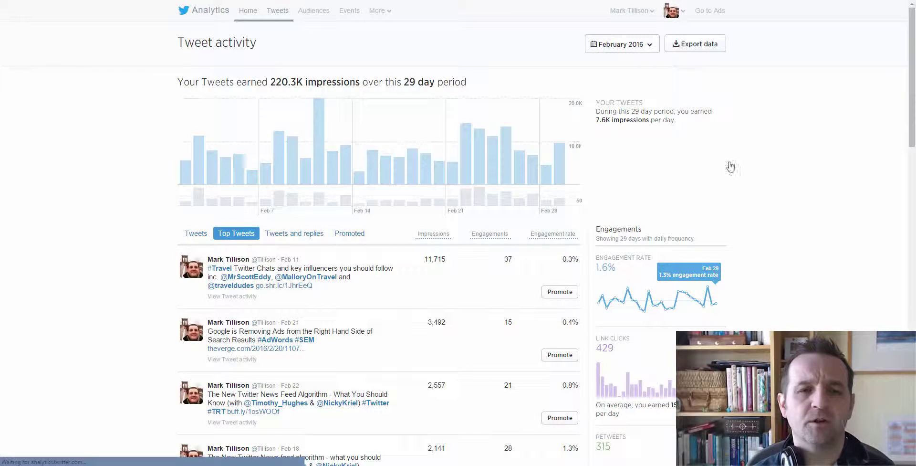